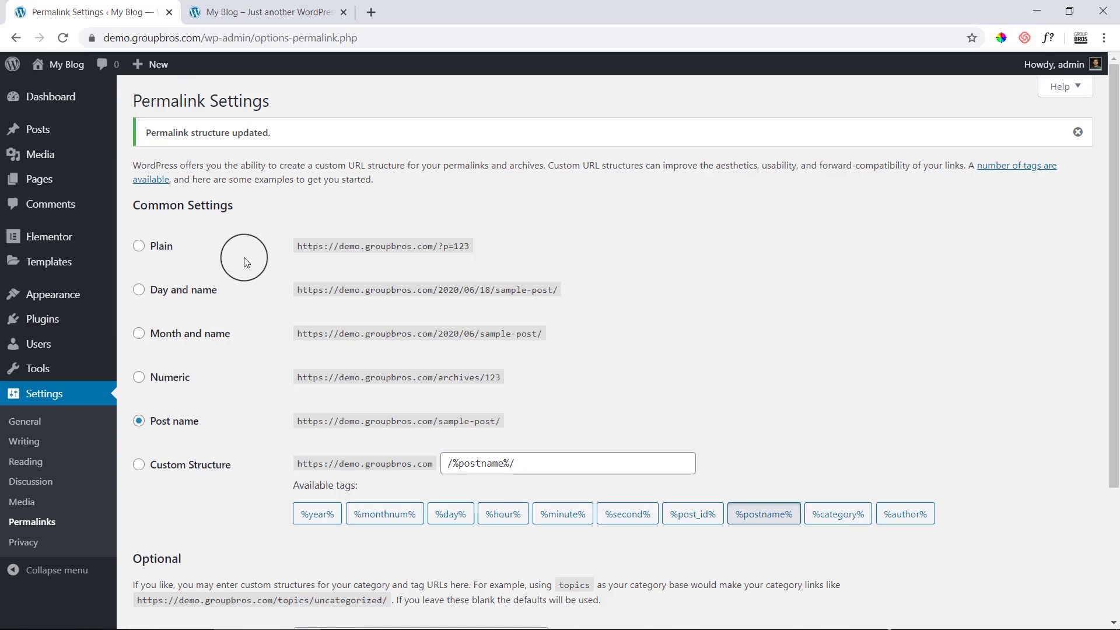
# Open the site's dashboard, switch to Adobe XD and examine the navigation items in the home page design's header
pyautogui.click(56, 103)
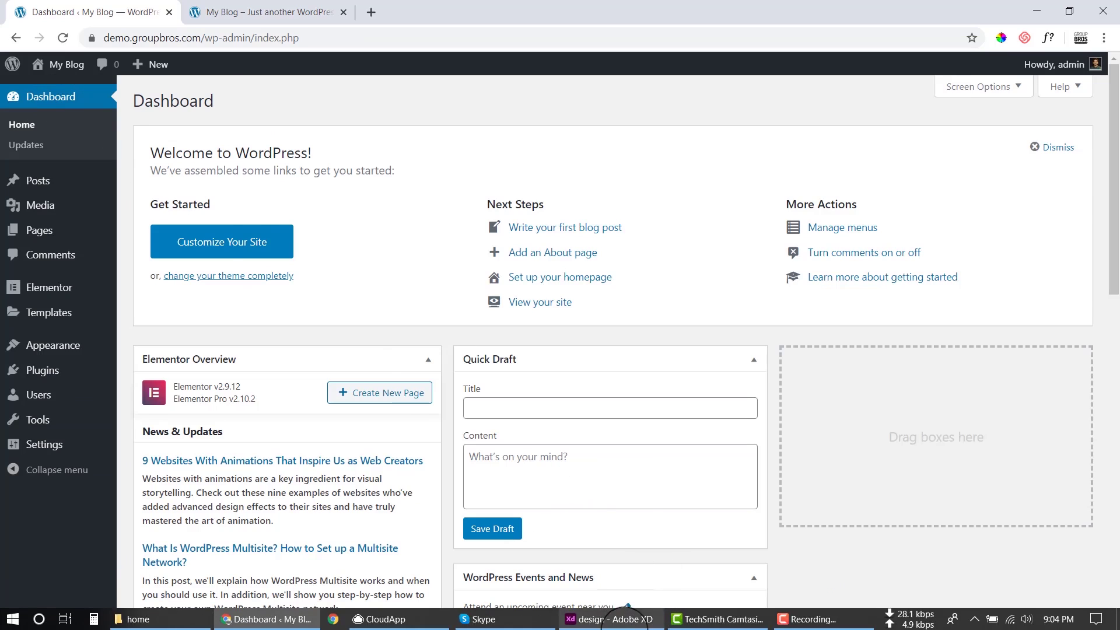
pyautogui.click(625, 623)
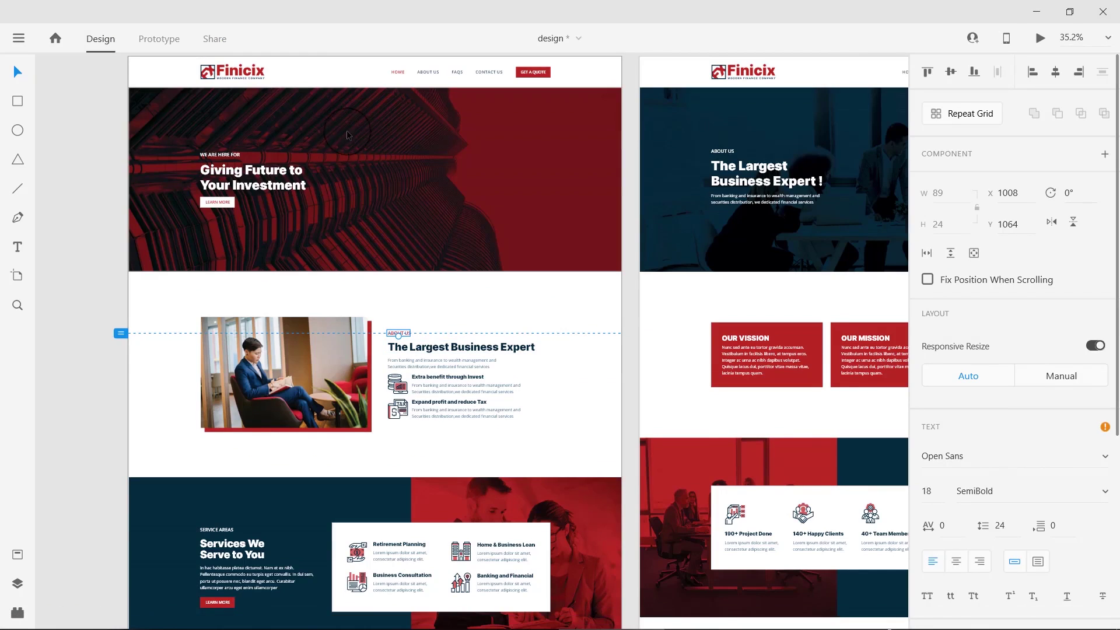
pyautogui.scroll(2, 400, 189)
pyautogui.scroll(3, 400, 188)
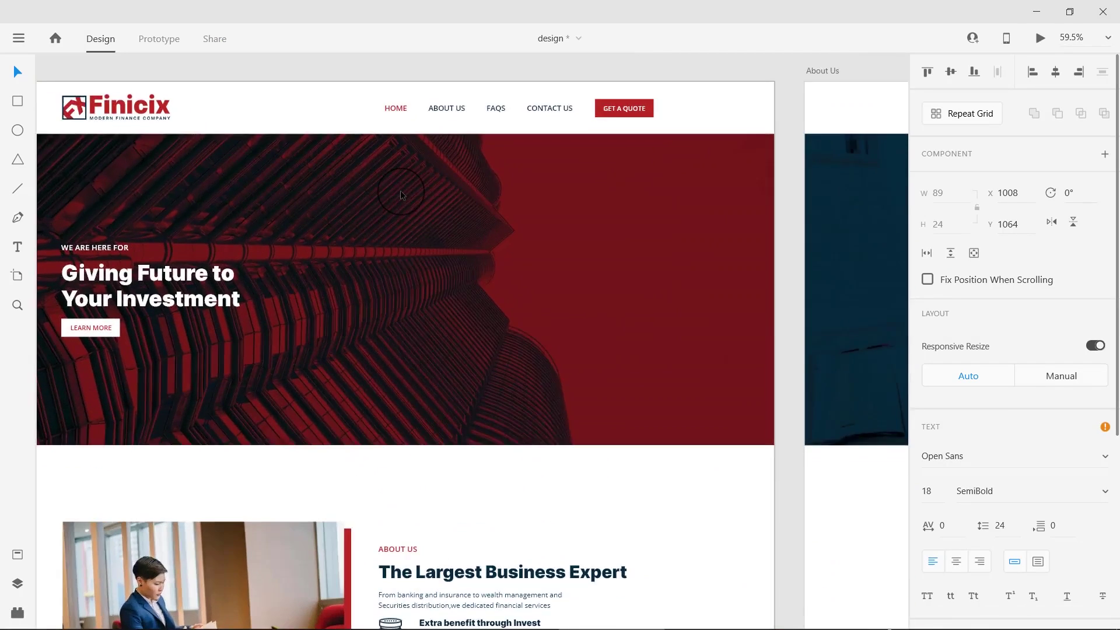
pyautogui.scroll(3, 496, 175)
pyautogui.hscroll(1, 495, 175)
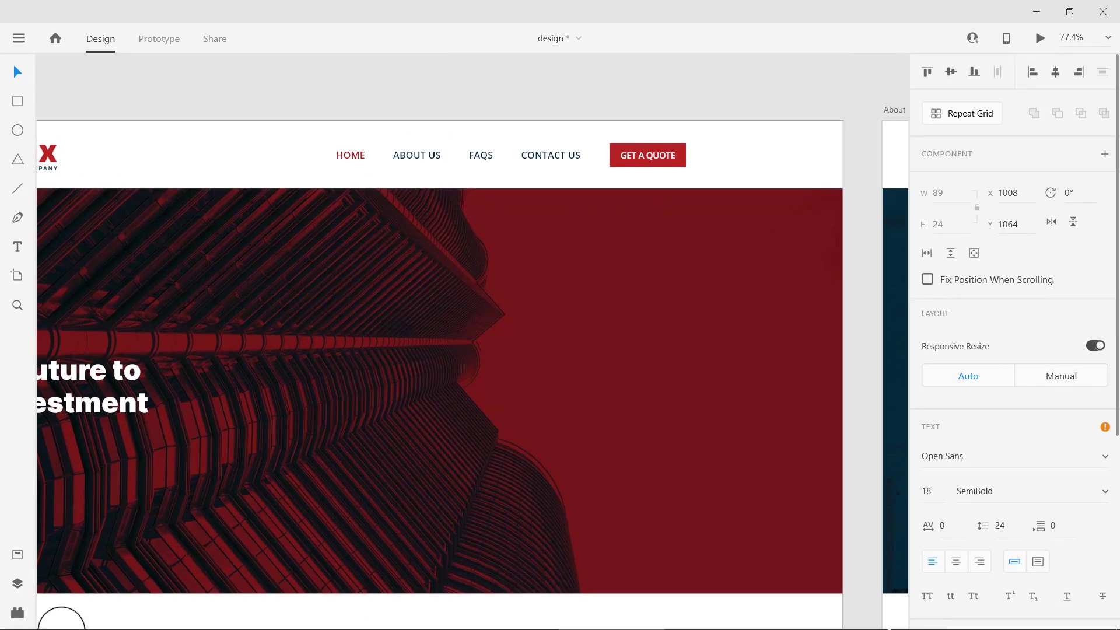
# Switch back to the WordPress dashboard in the browser and publish a new page titled "Home"
pyautogui.click(256, 621)
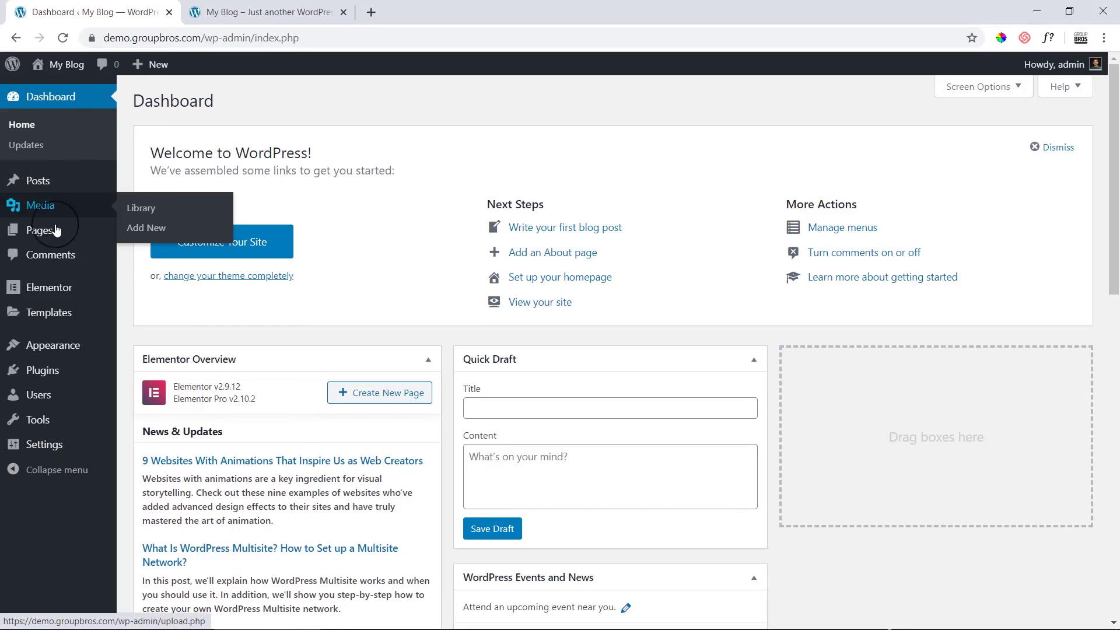
pyautogui.moveTo(56, 229)
pyautogui.click(140, 254)
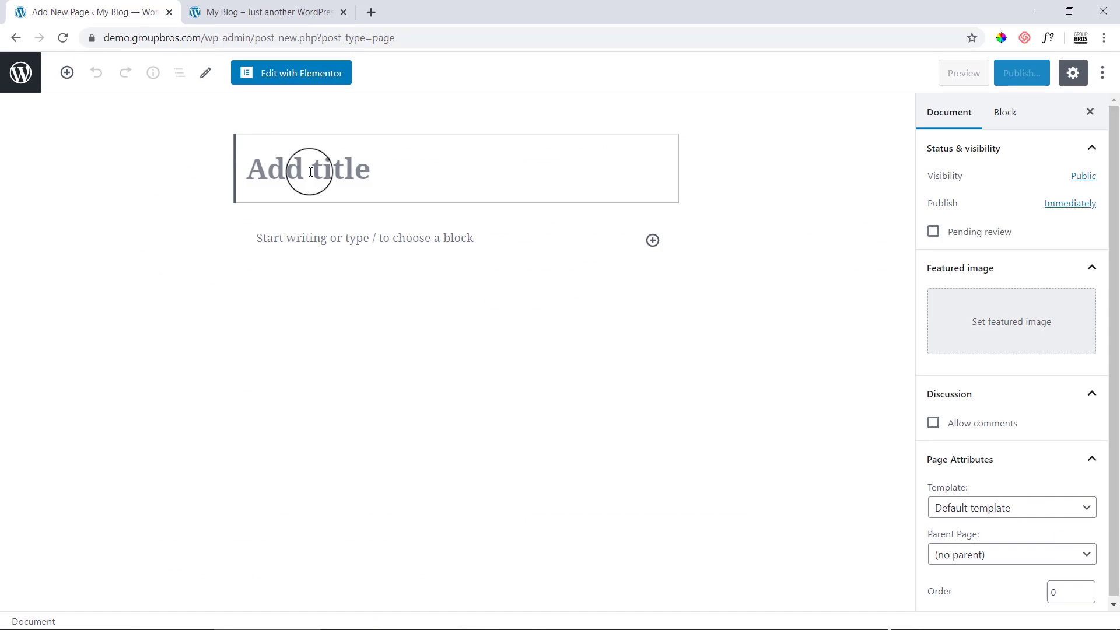
pyautogui.write('HOme')
pyautogui.press('BackSpace')
pyautogui.press('BackSpace')
pyautogui.press('BackSpace')
pyautogui.write('ome')
pyautogui.click(1020, 75)
pyautogui.click(1003, 80)
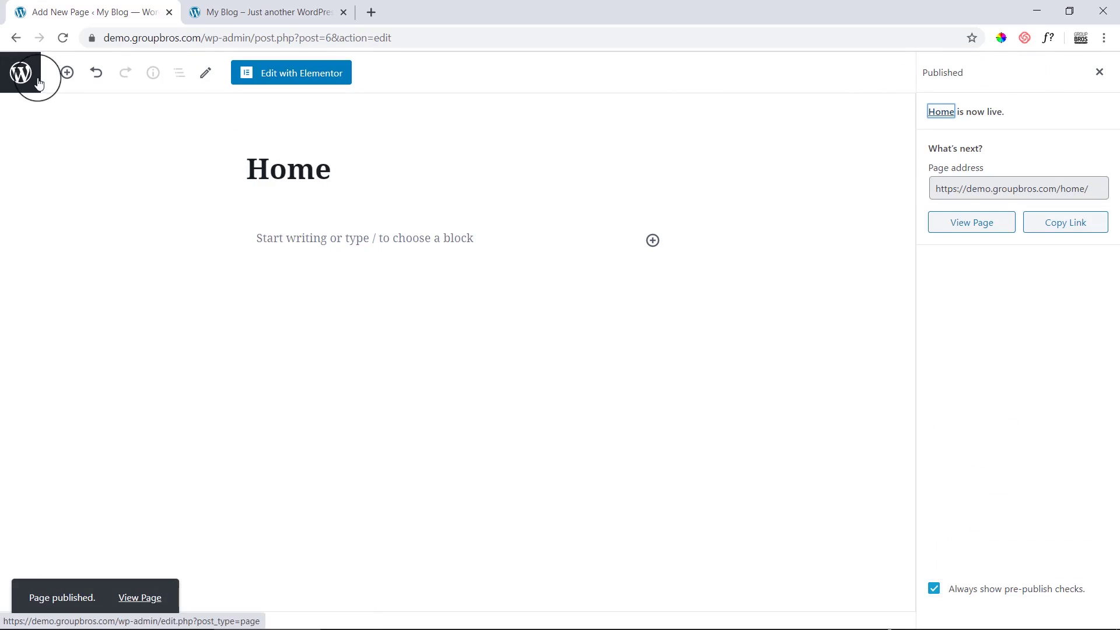
# From the Pages list, start a new page in its own tab, close the old blog tab, and publish the page as "About Us"
pyautogui.click(68, 74)
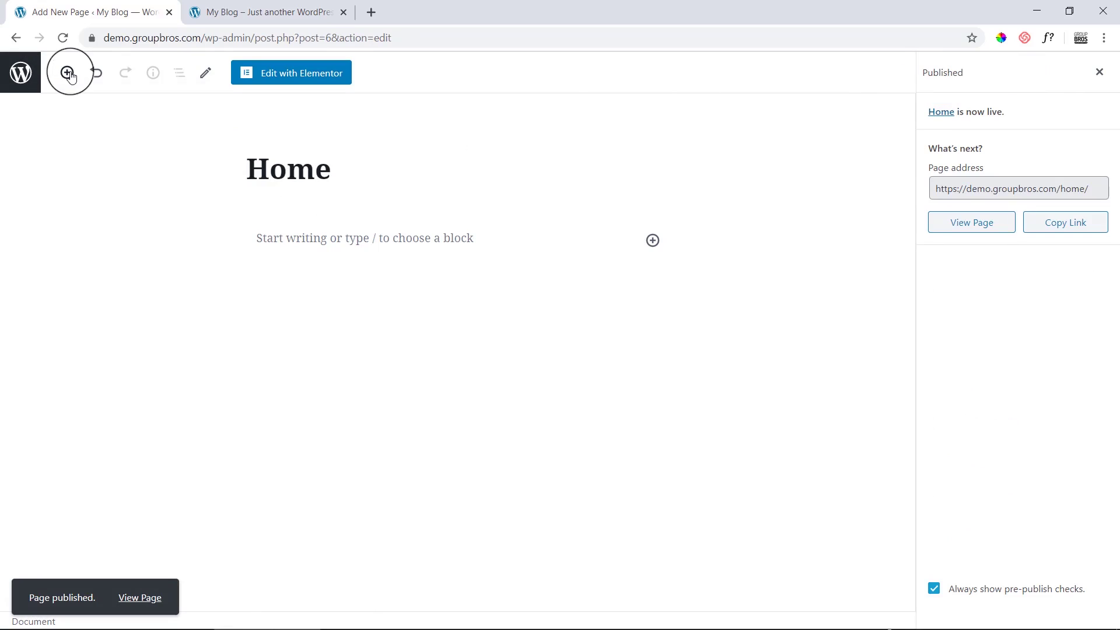
pyautogui.click(21, 72)
pyautogui.click(317, 165)
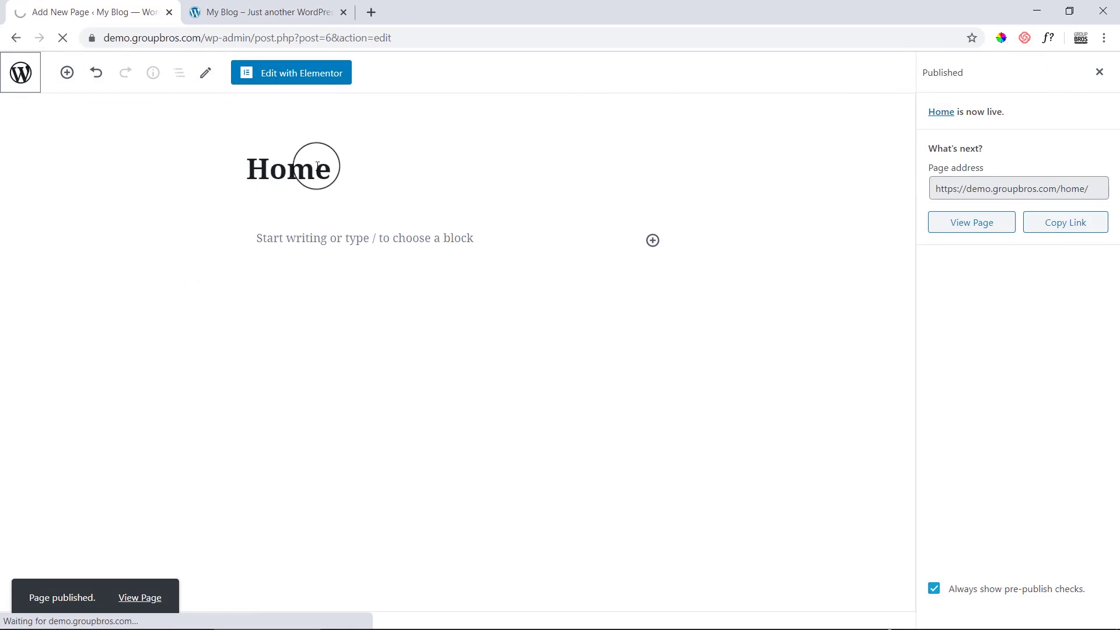
pyautogui.middleClick(28, 227)
pyautogui.click(180, 175)
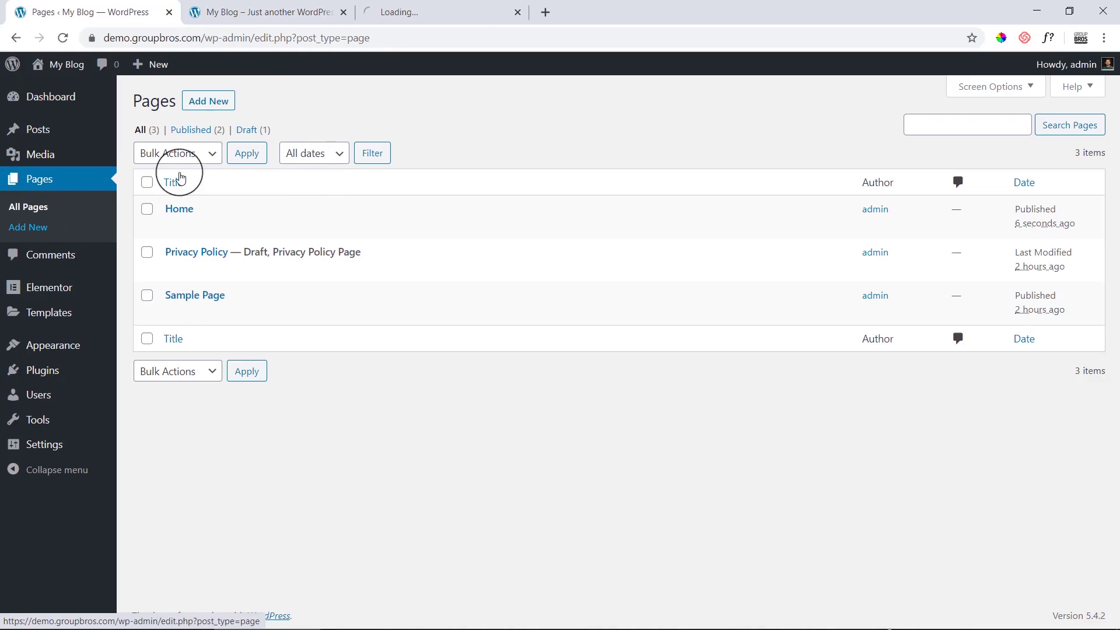
pyautogui.click(312, 13)
pyautogui.click(343, 12)
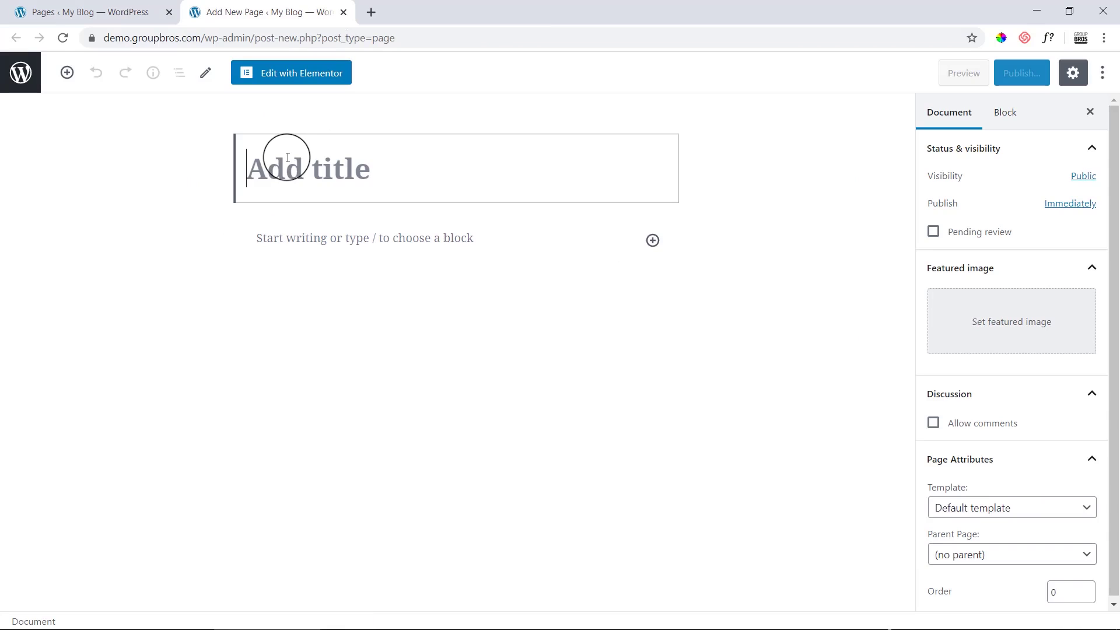
pyautogui.write('About Us')
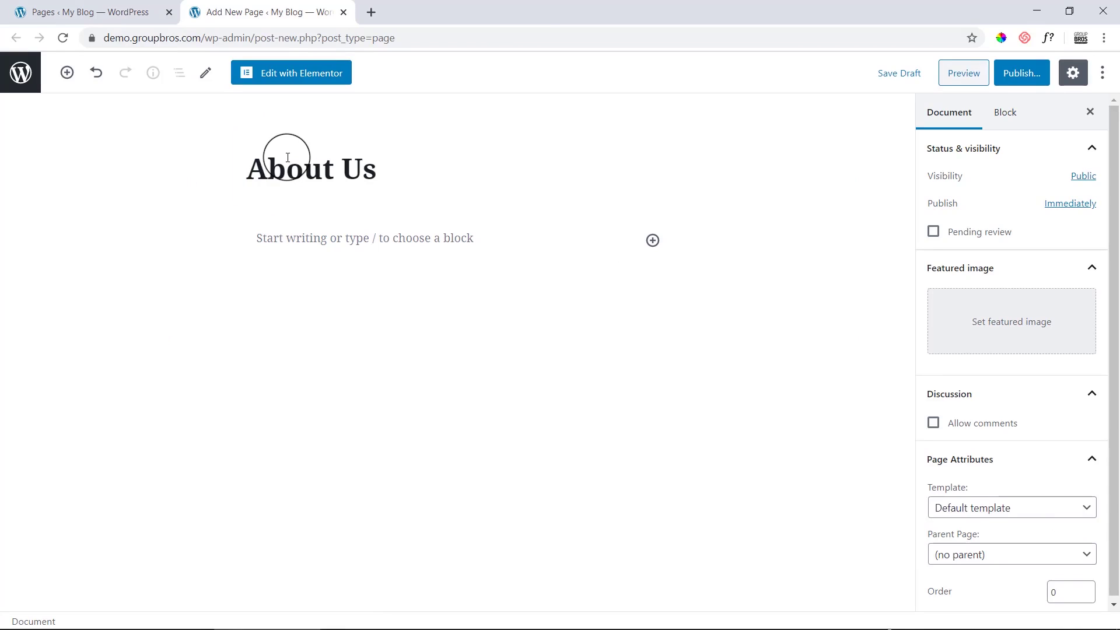
pyautogui.click(1024, 74)
pyautogui.click(1022, 75)
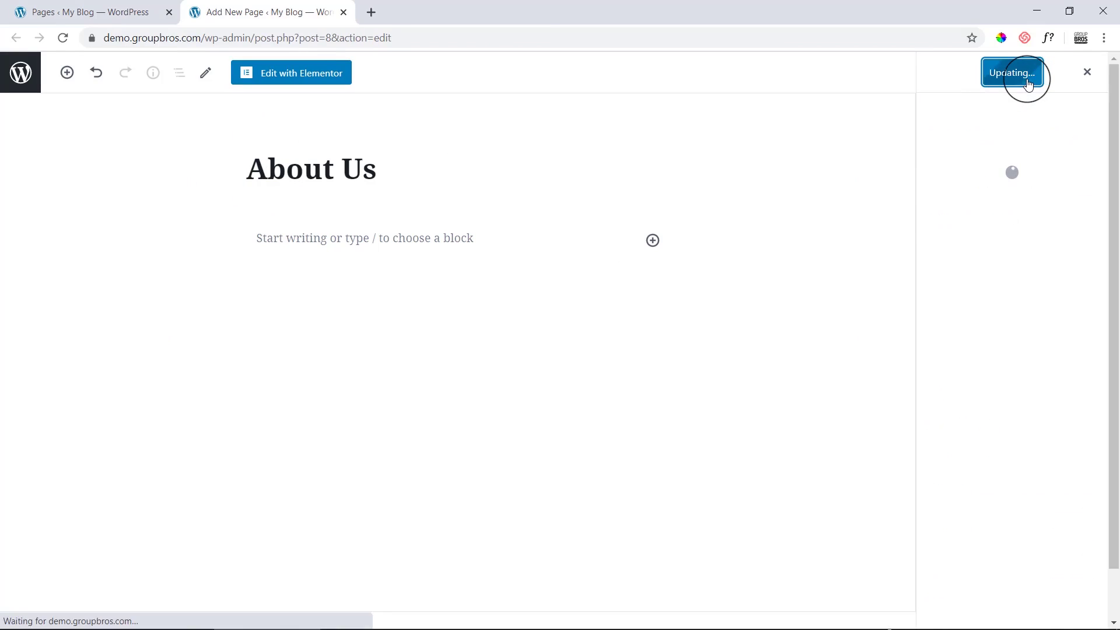
# Create another page in a new tab, closing the About Us editor, and publish it with the title "FAQ's"
pyautogui.click(76, 11)
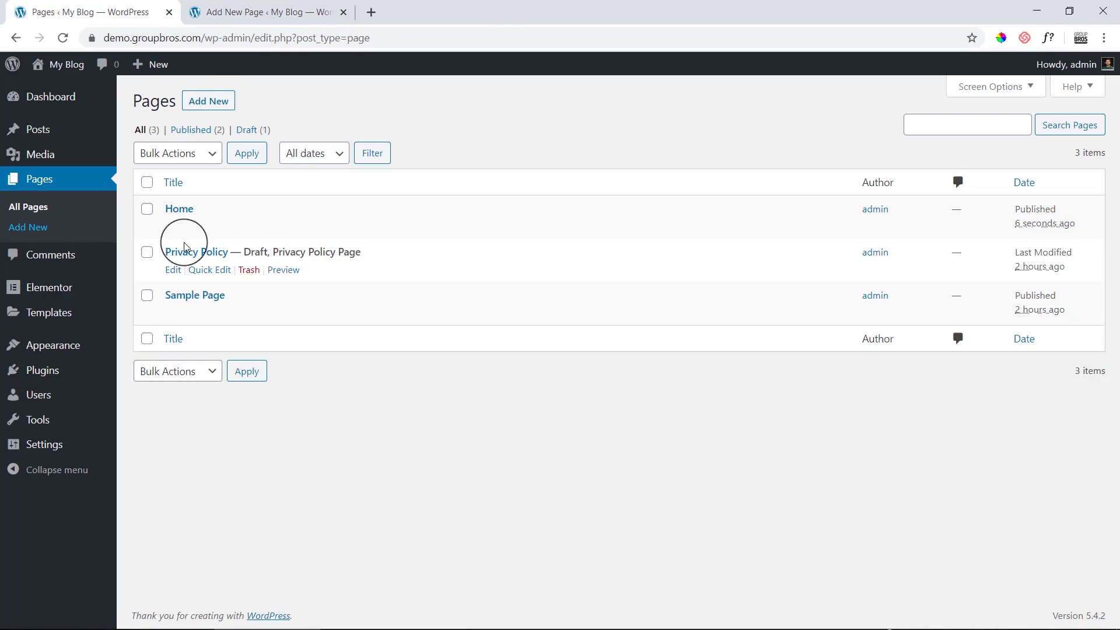
pyautogui.middleClick(211, 101)
pyautogui.click(330, 11)
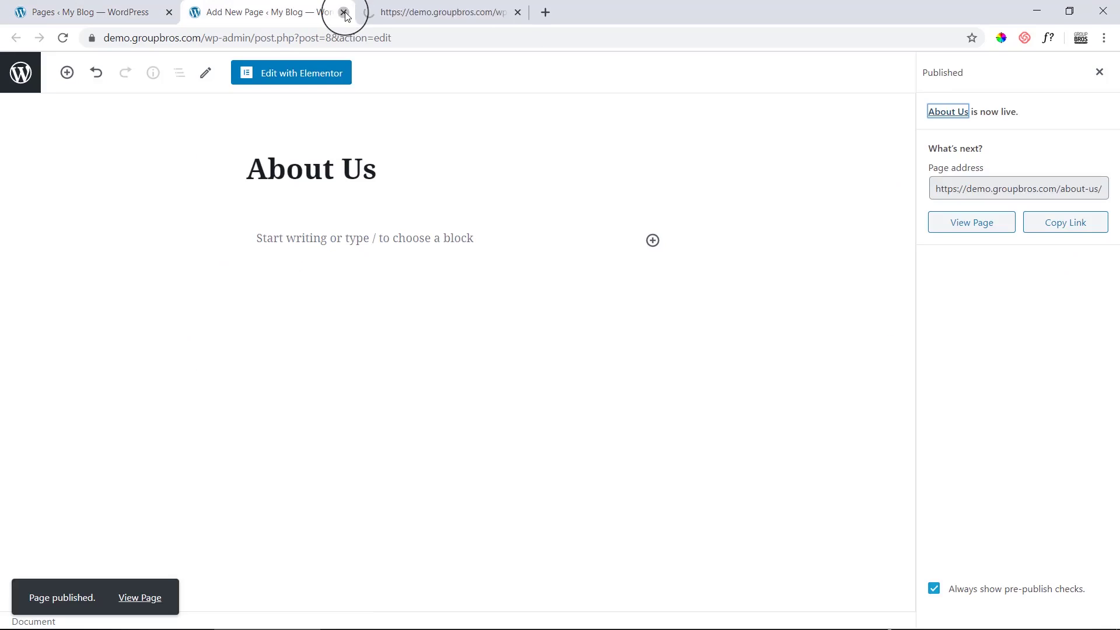
pyautogui.click(343, 13)
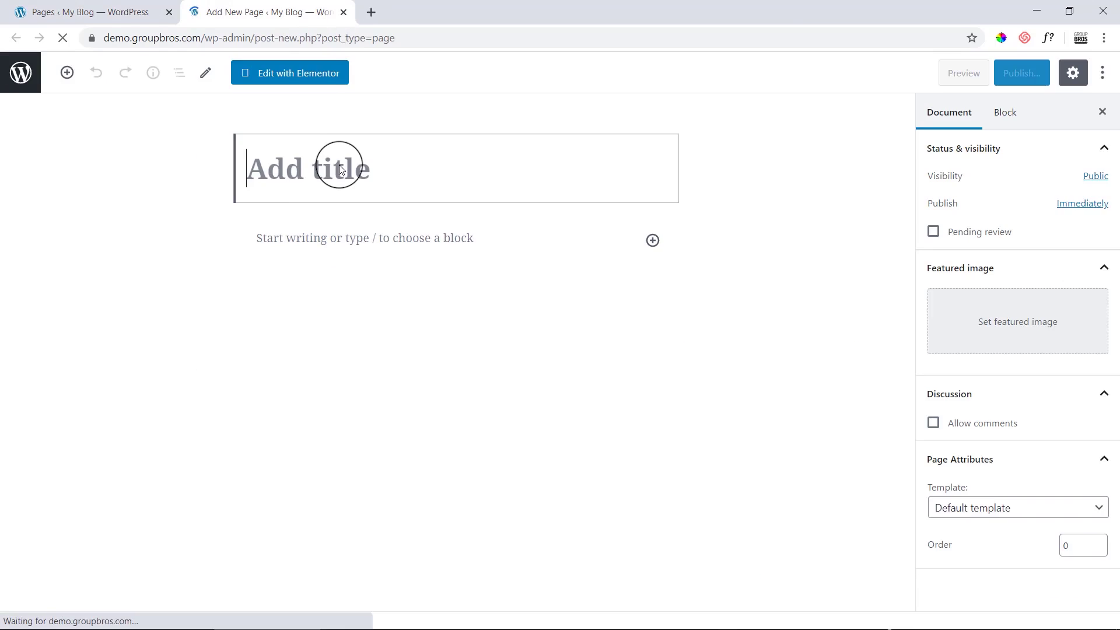
pyautogui.write('FAQ')
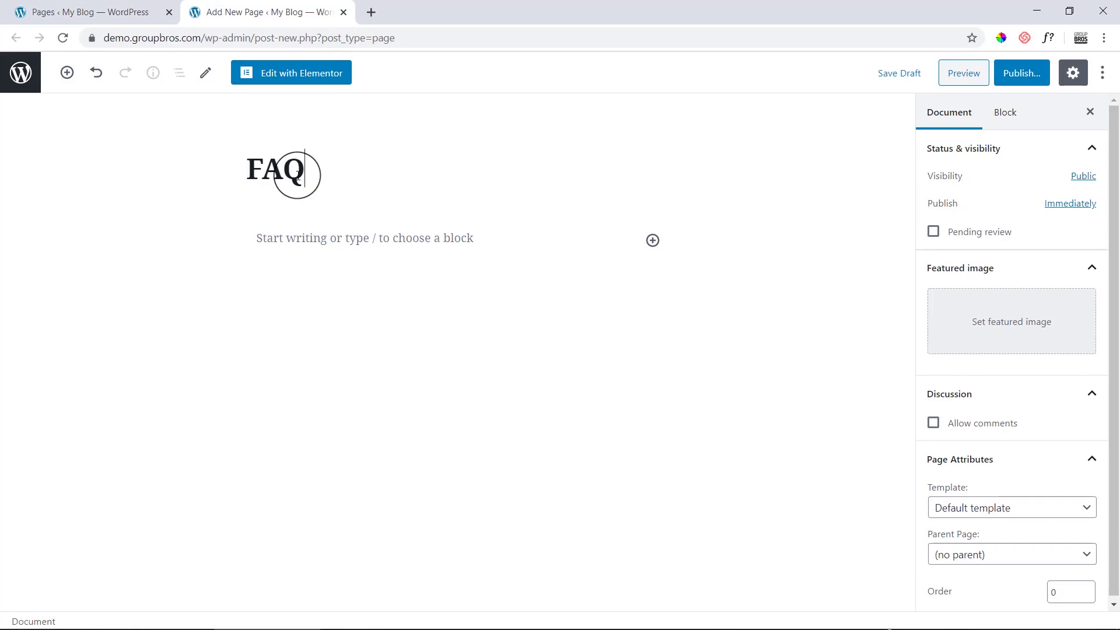
pyautogui.write("'s")
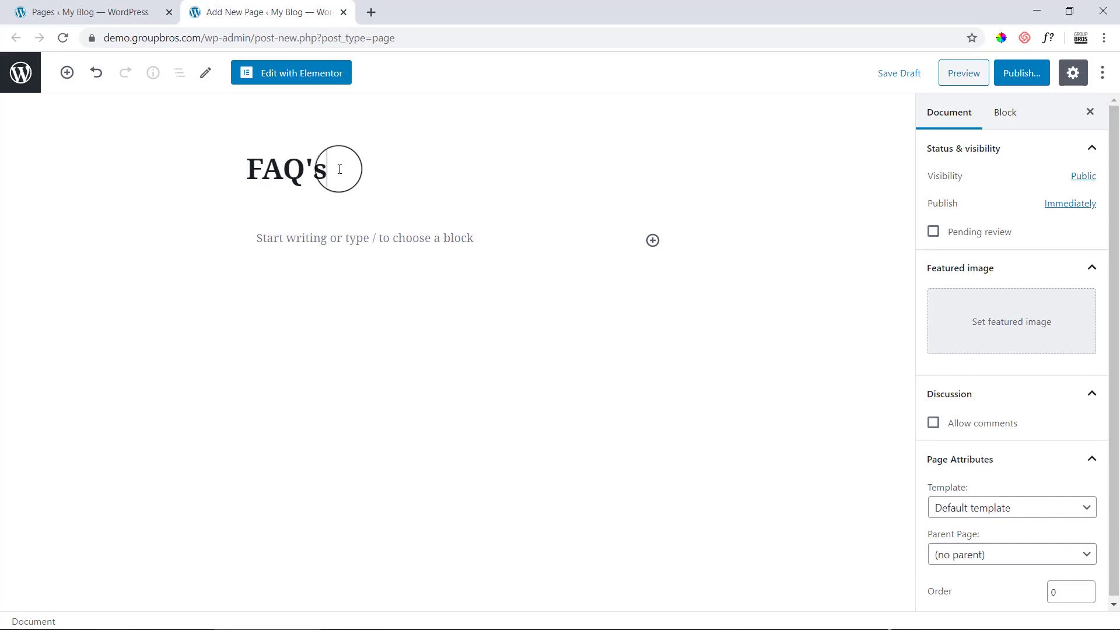
pyautogui.click(1016, 82)
pyautogui.click(1016, 76)
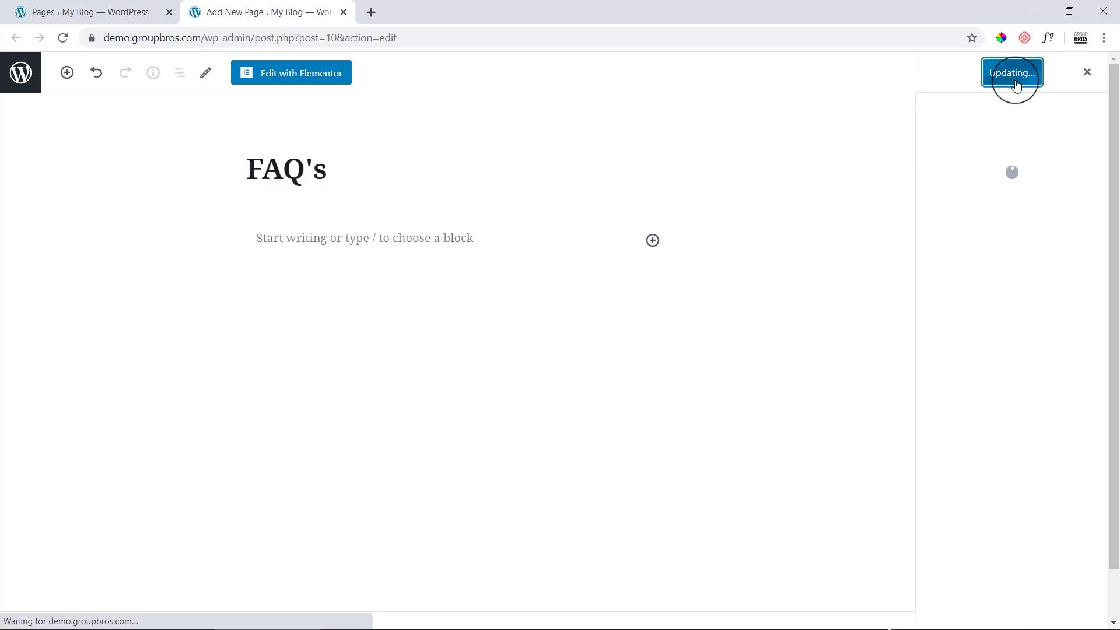
# Create another page in a new tab, closing the FAQ's editor, and publish it with the title "Contact us"
pyautogui.click(122, 10)
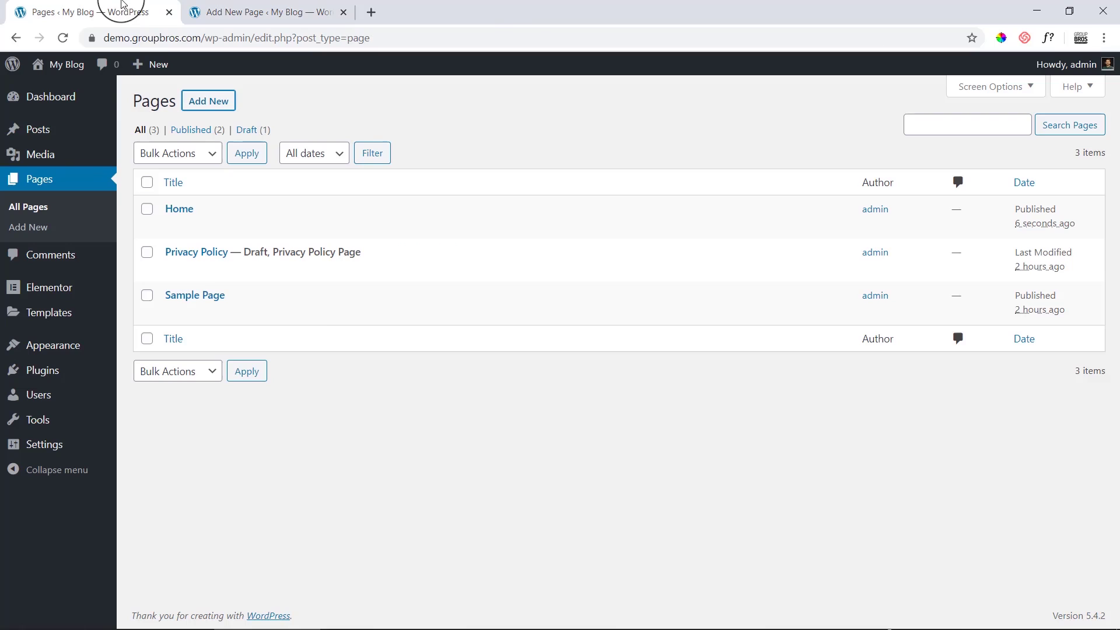
pyautogui.middleClick(203, 109)
pyautogui.click(294, 11)
pyautogui.click(343, 13)
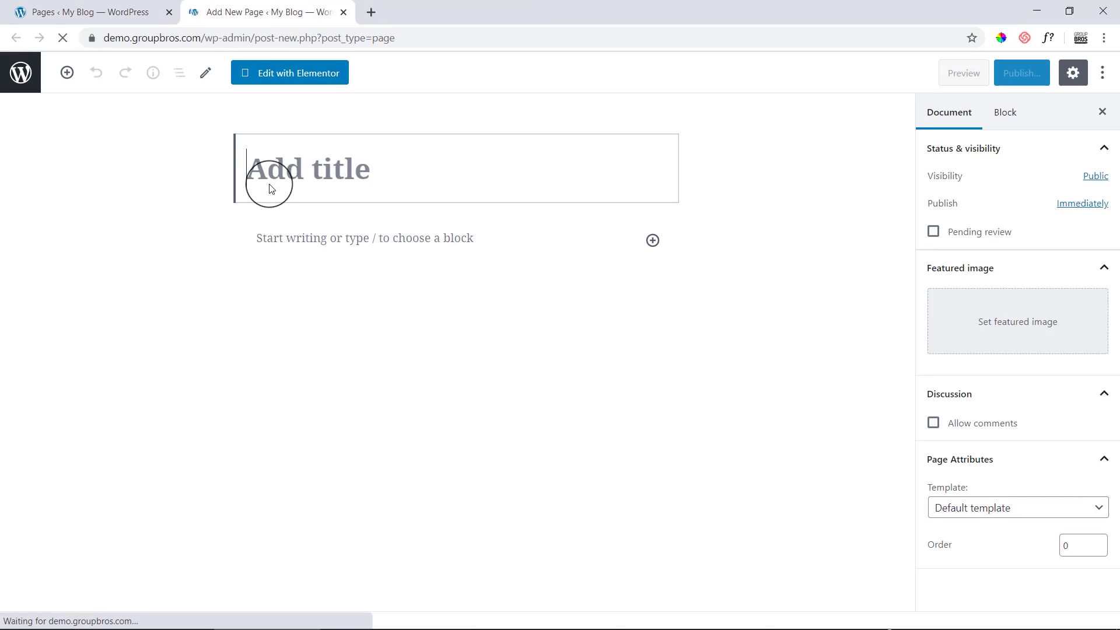
pyautogui.click(276, 177)
pyautogui.write('Conta')
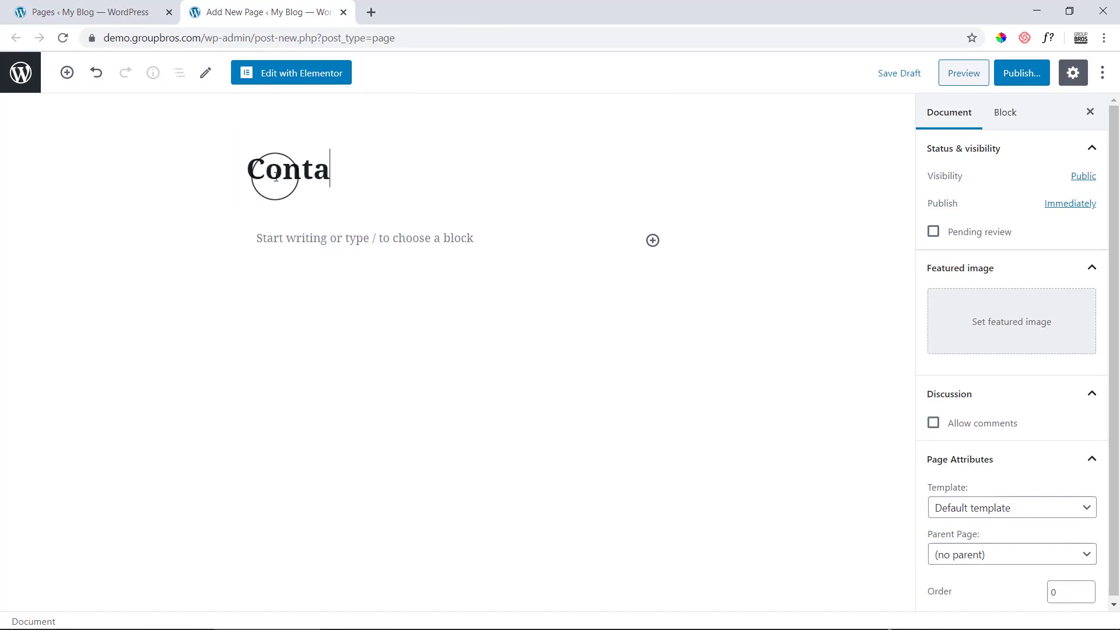
pyautogui.write('ct us')
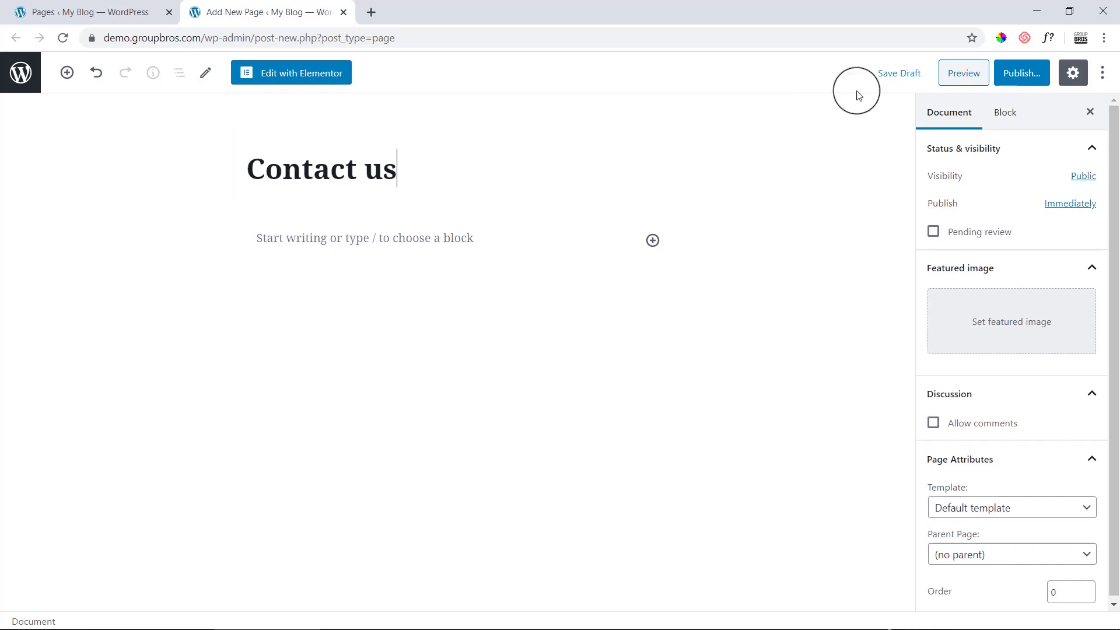
pyautogui.click(1022, 75)
pyautogui.click(1015, 76)
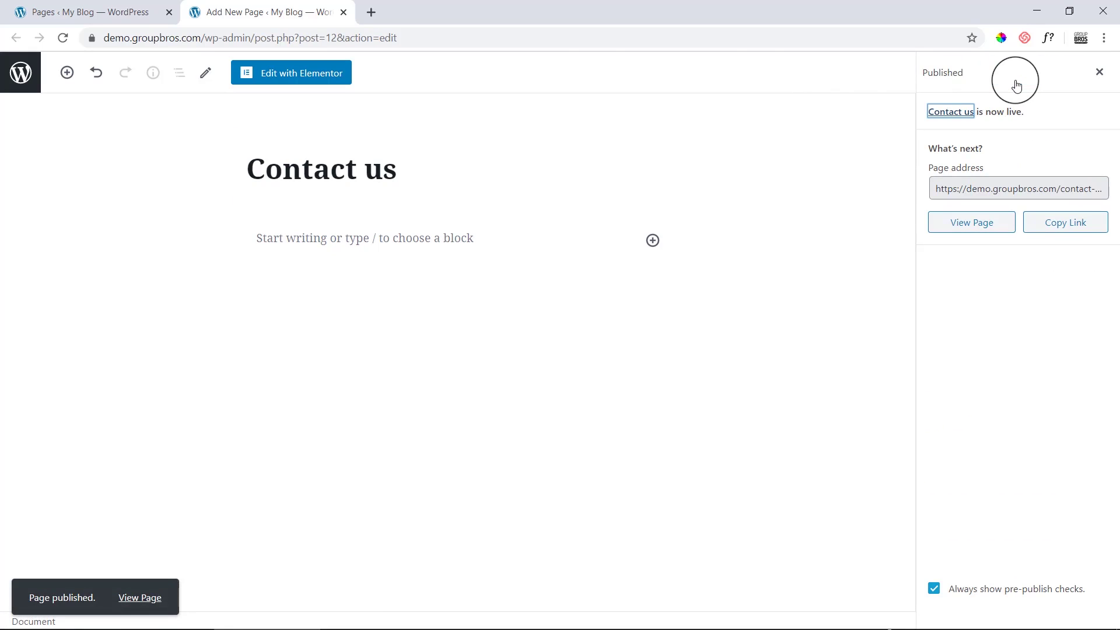
# In the Pages list, move Sample Page to the trash and set the Privacy Policy page's status to Published
pyautogui.click(79, 11)
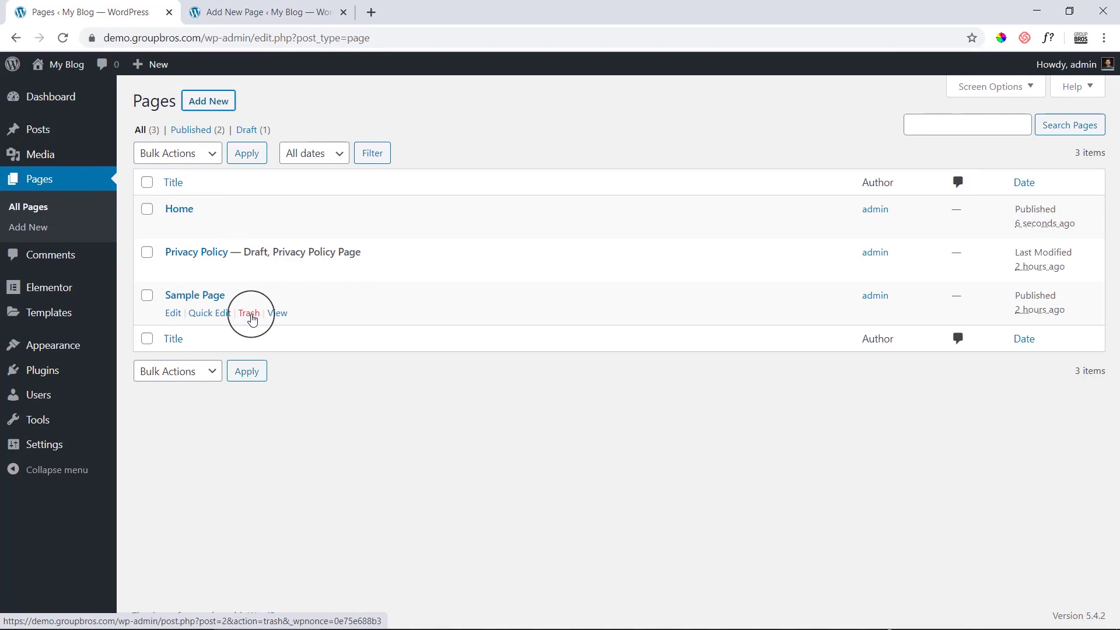
pyautogui.click(249, 314)
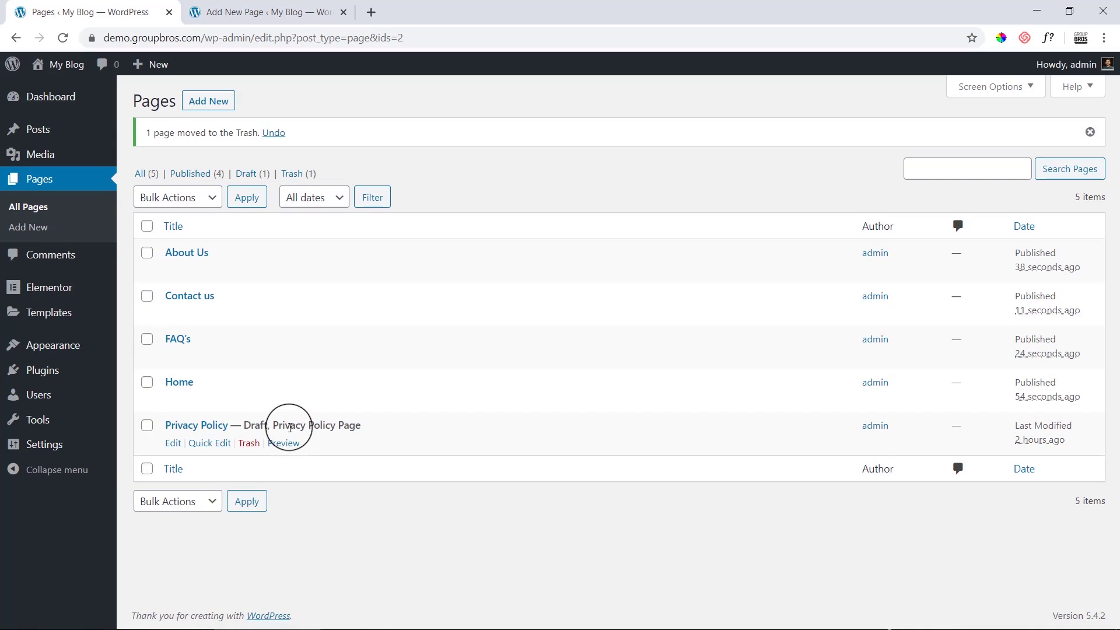
pyautogui.click(214, 444)
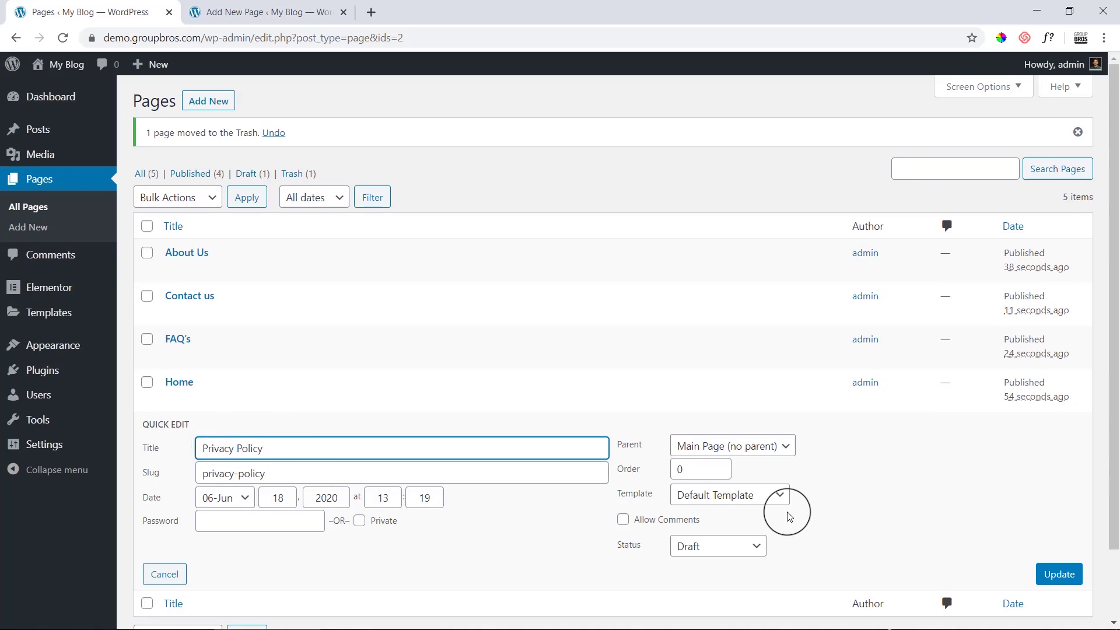
pyautogui.scroll(-1, 688, 477)
pyautogui.click(688, 476)
pyautogui.click(694, 482)
pyautogui.click(1051, 492)
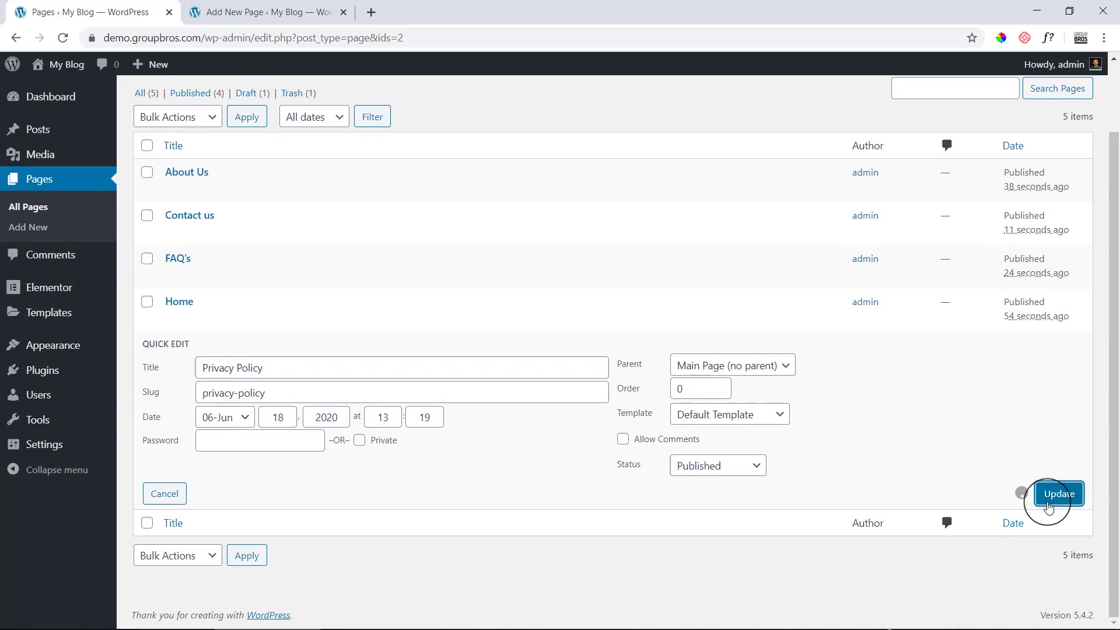
# Create and publish a new page titled "Terms & Conditions"
pyautogui.click(224, 102)
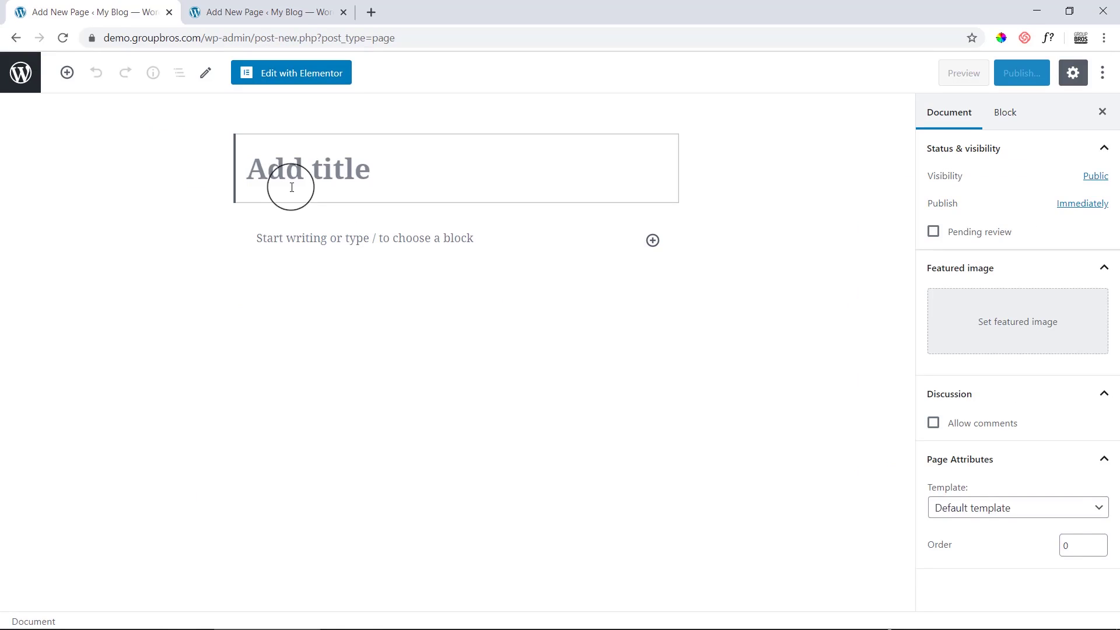
pyautogui.write('Terms ')
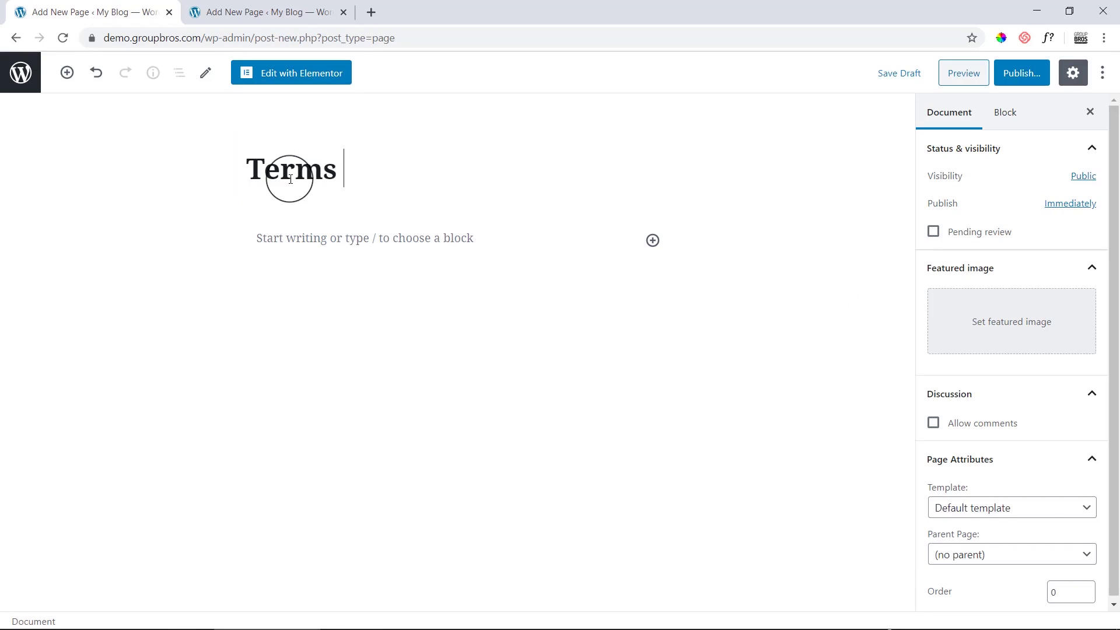
pyautogui.write('& Conditions')
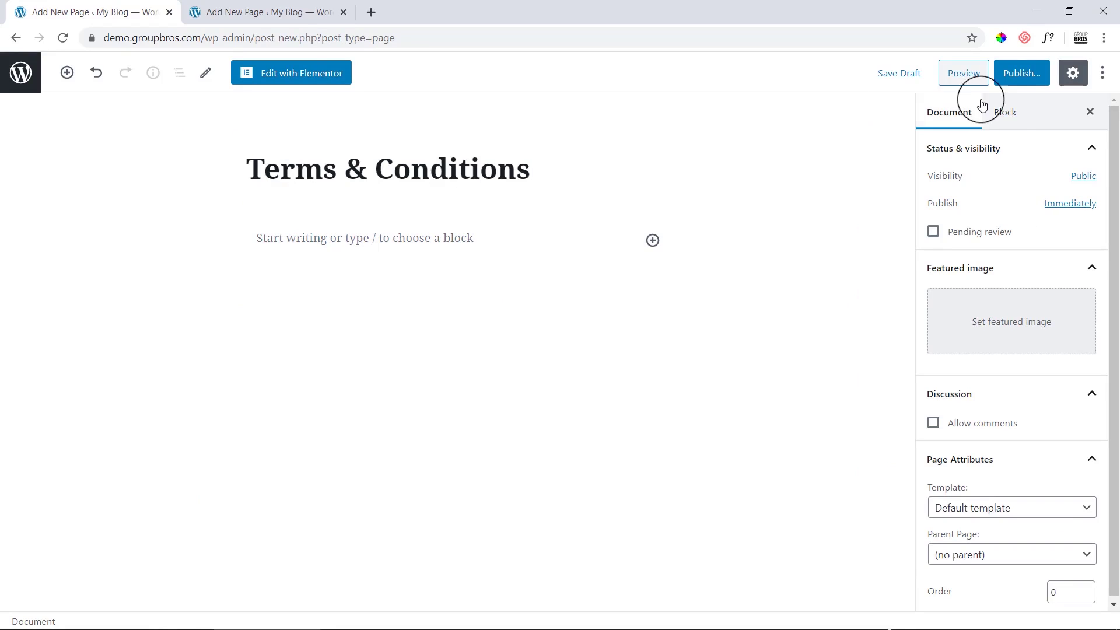
pyautogui.click(1022, 85)
pyautogui.click(1022, 85)
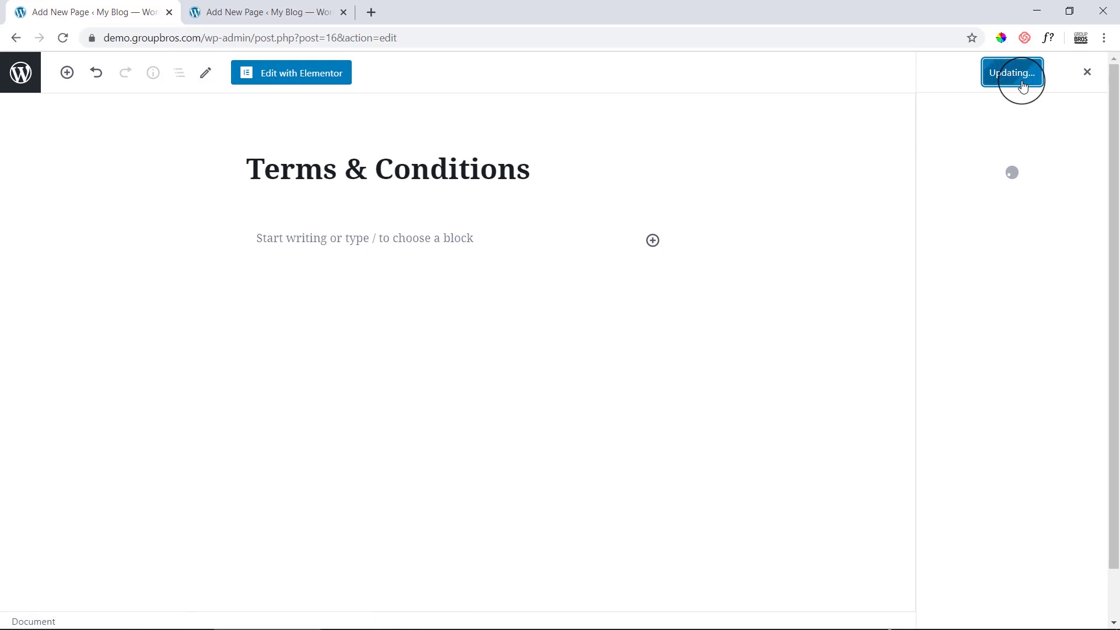
# Return to the Pages list from the editor and open the site's Dashboard
pyautogui.click(10, 79)
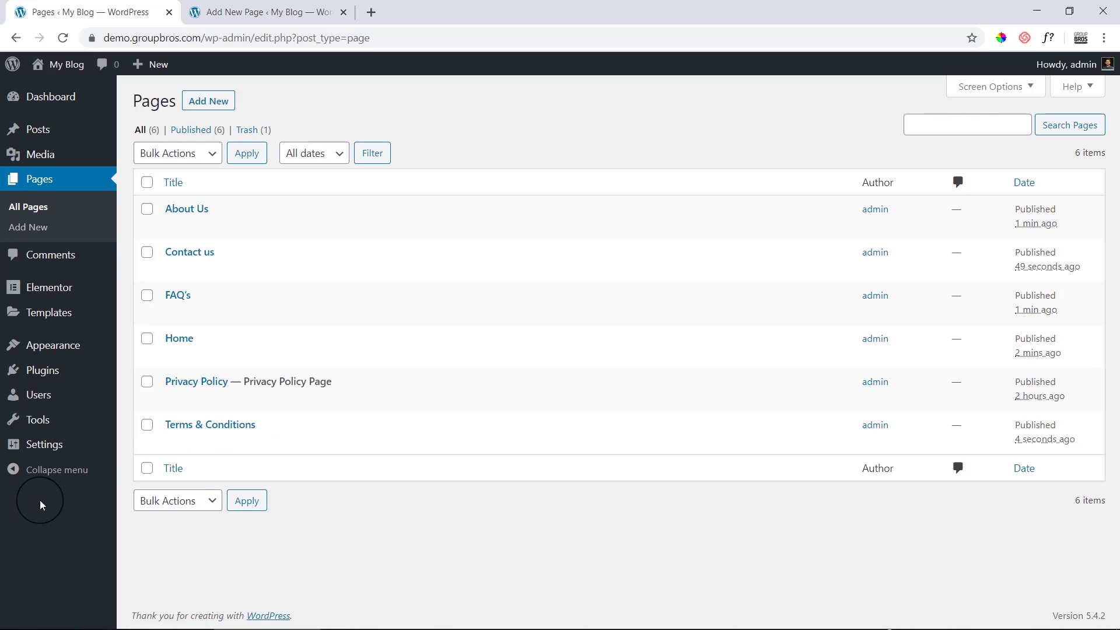
pyautogui.moveTo(46, 106)
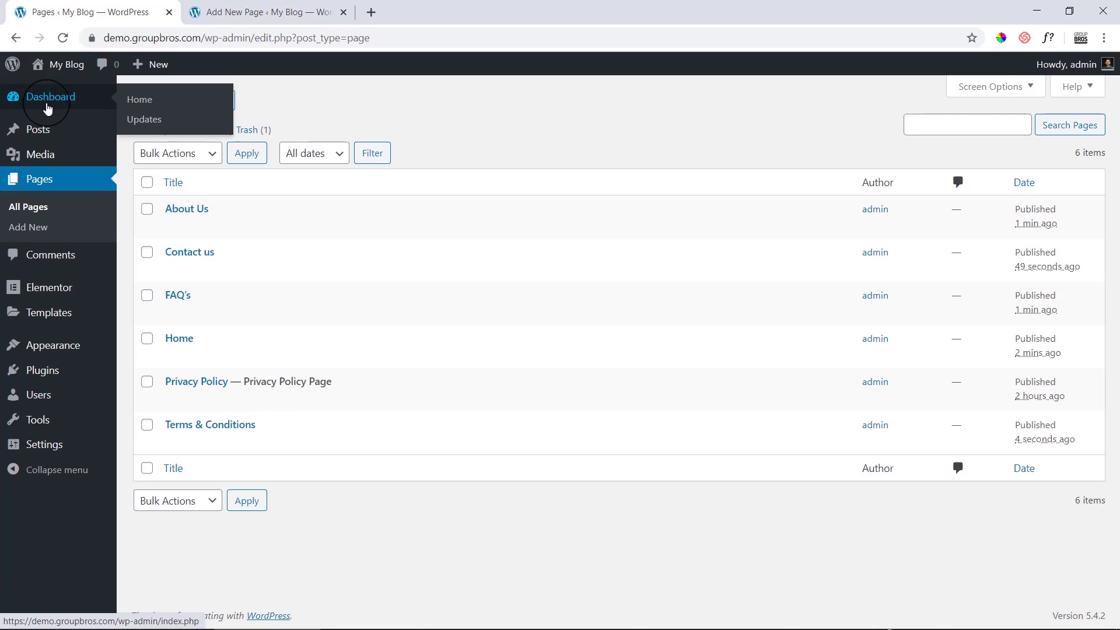
pyautogui.click(48, 109)
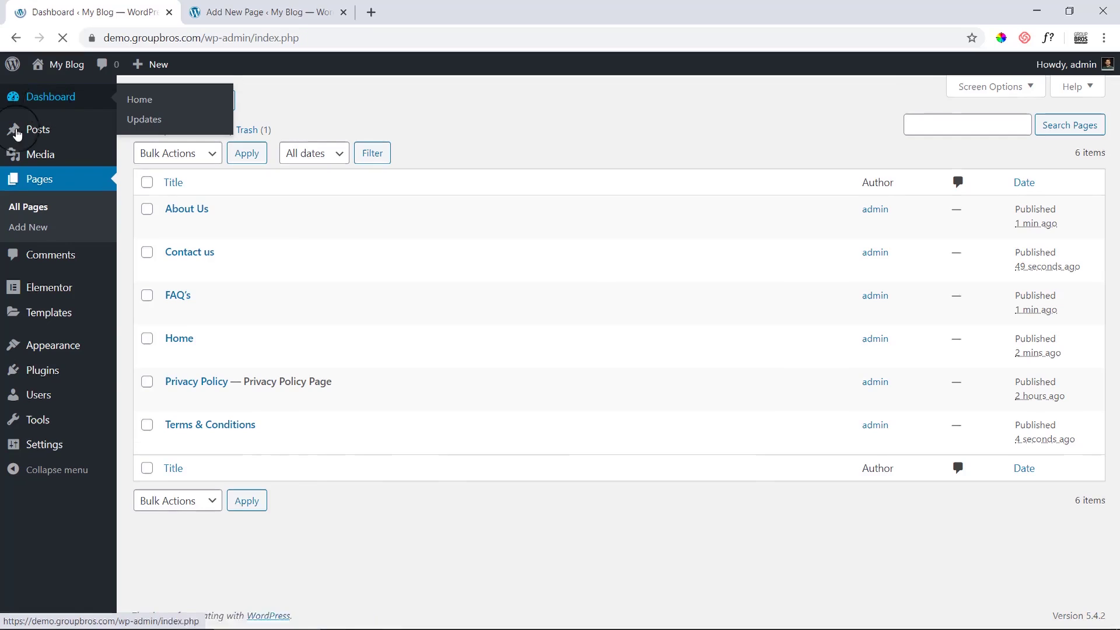